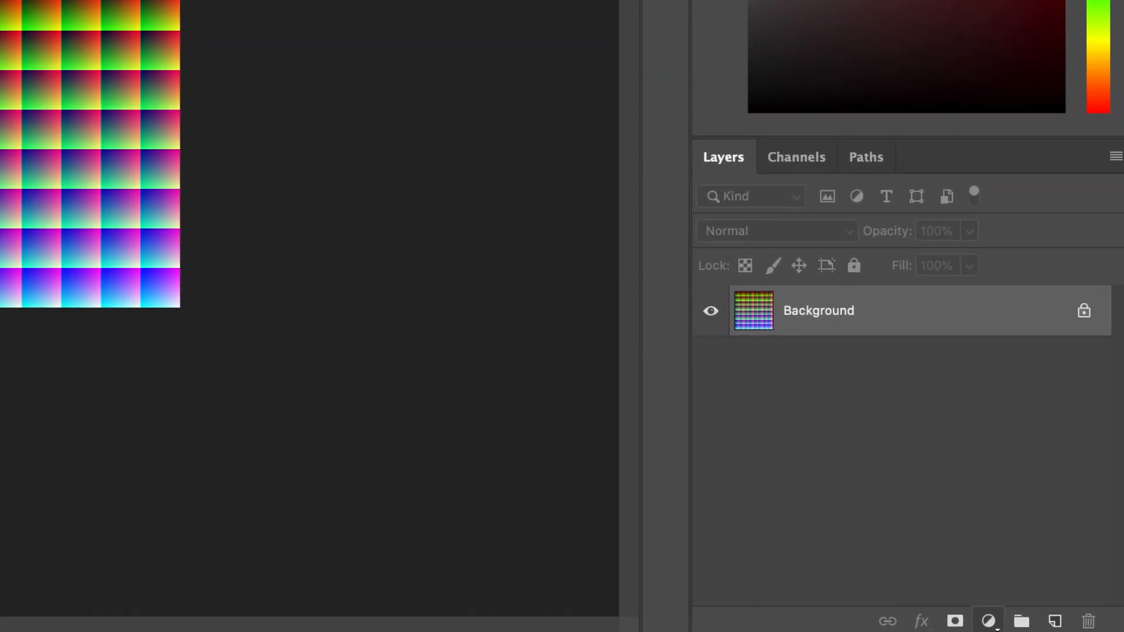
Add a Color Lookup adjustment layer and load Creativs.cube from the desktop's Creativs.in folder as its 3D LUT.
{"action": "left_click", "coordinate": [989, 623]}
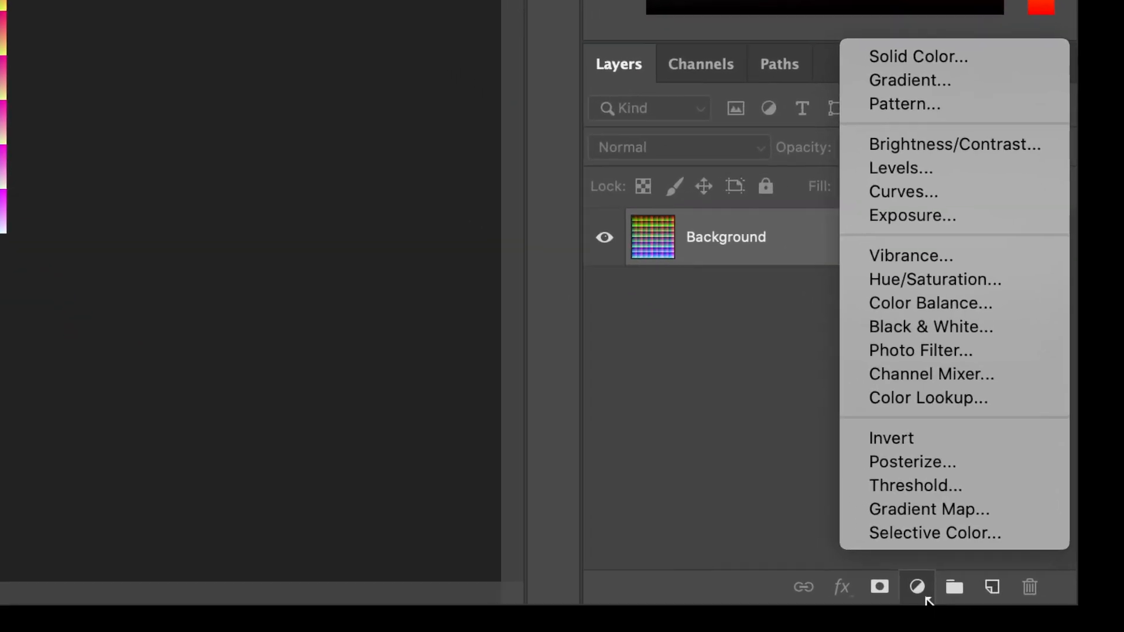
{"action": "left_click", "coordinate": [987, 455]}
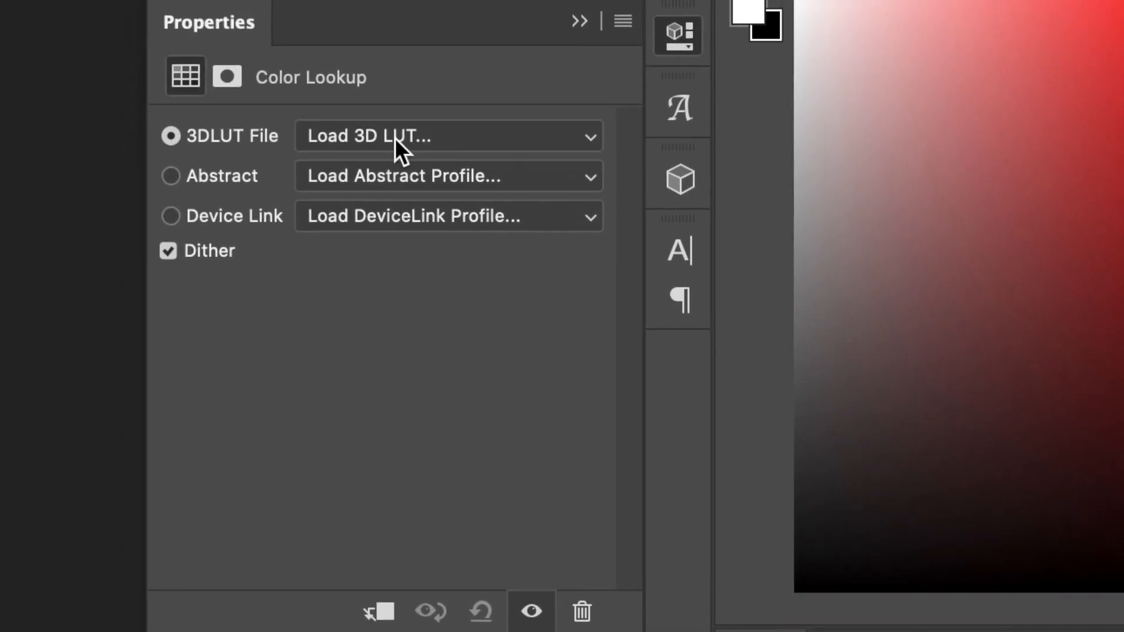
{"action": "left_click", "coordinate": [394, 138]}
{"action": "left_click", "coordinate": [395, 138]}
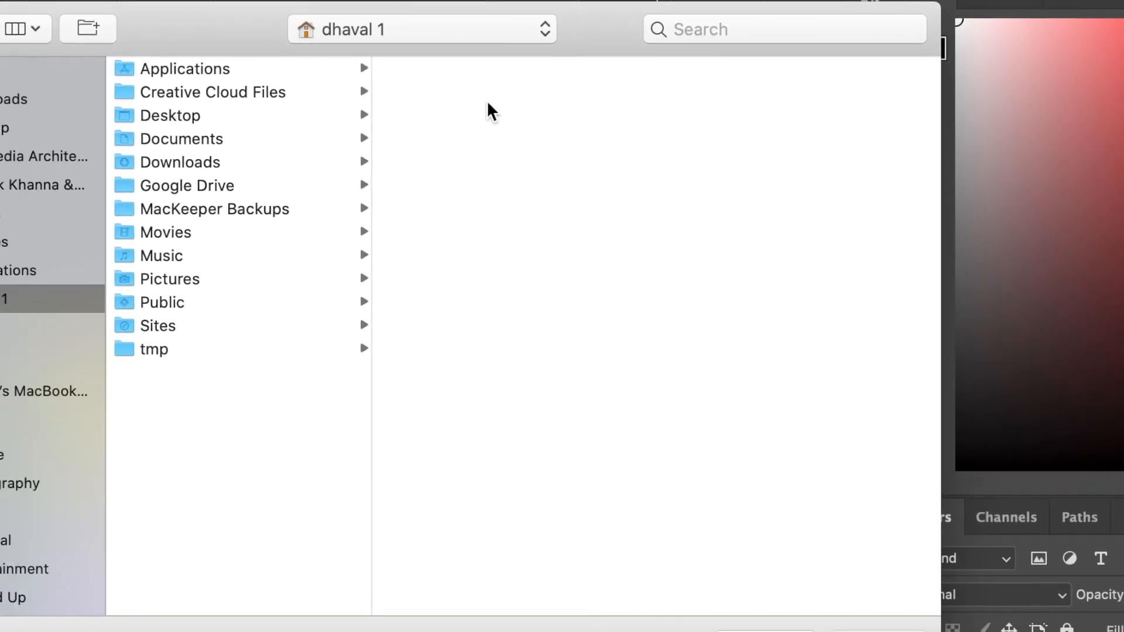
{"action": "left_click", "coordinate": [23, 128]}
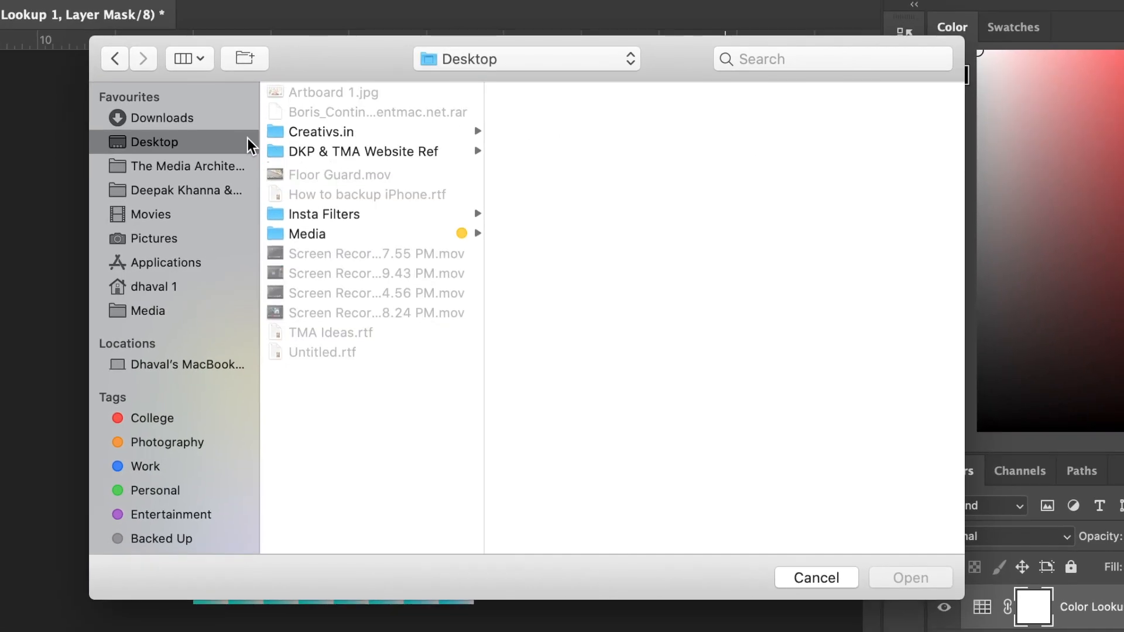
{"action": "left_click", "coordinate": [328, 134]}
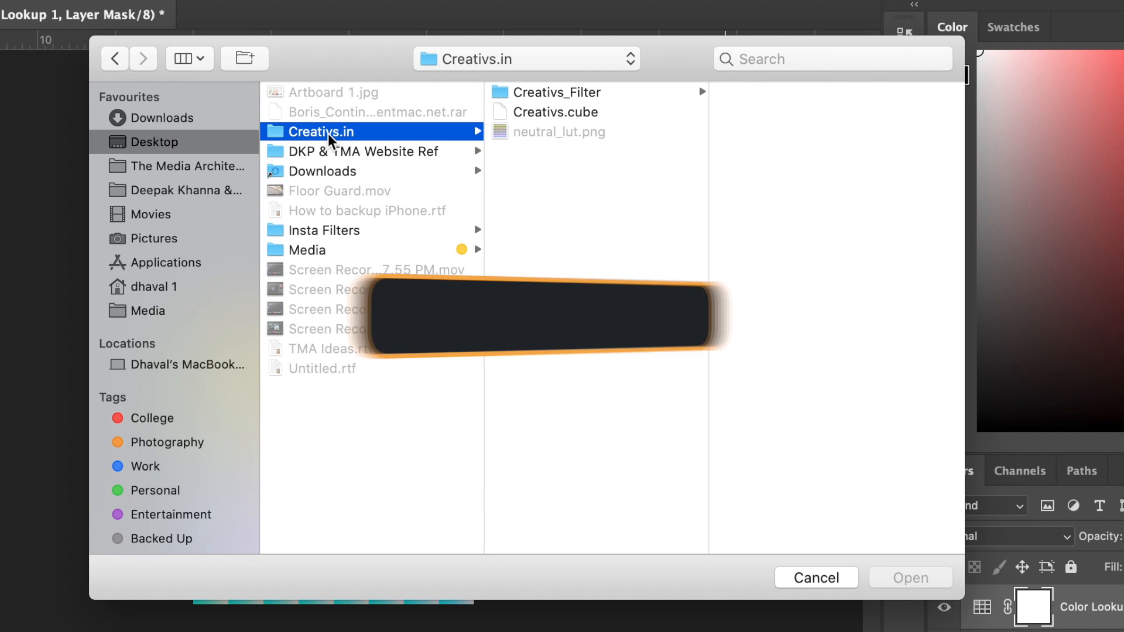
{"action": "left_click", "coordinate": [581, 117]}
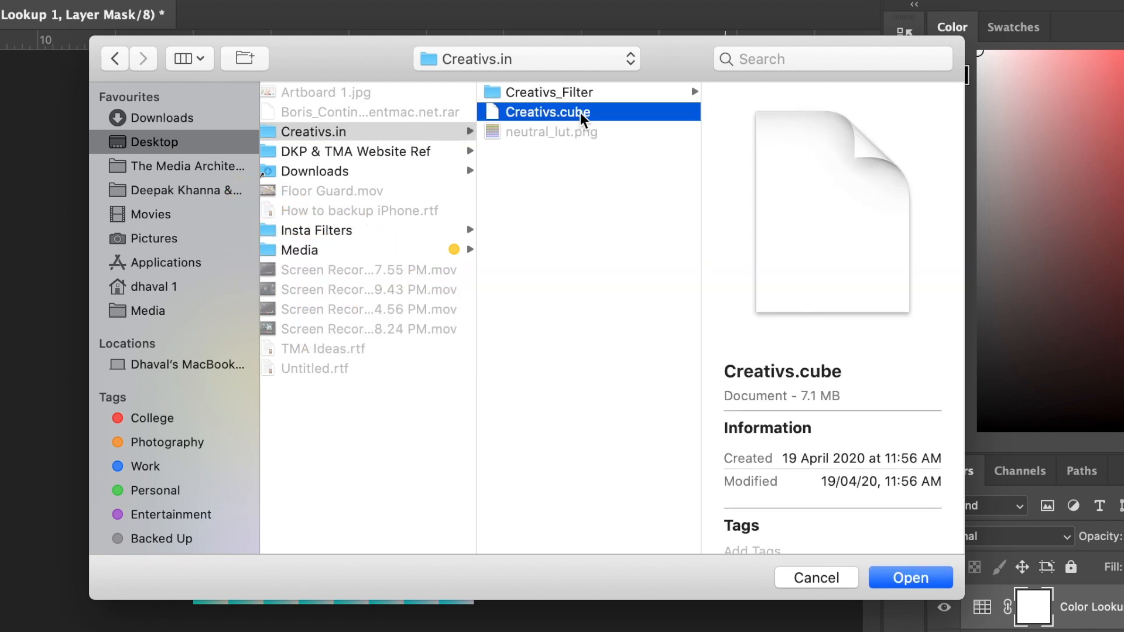
{"action": "left_click", "coordinate": [929, 584]}
{"action": "left_click", "coordinate": [842, 73]}
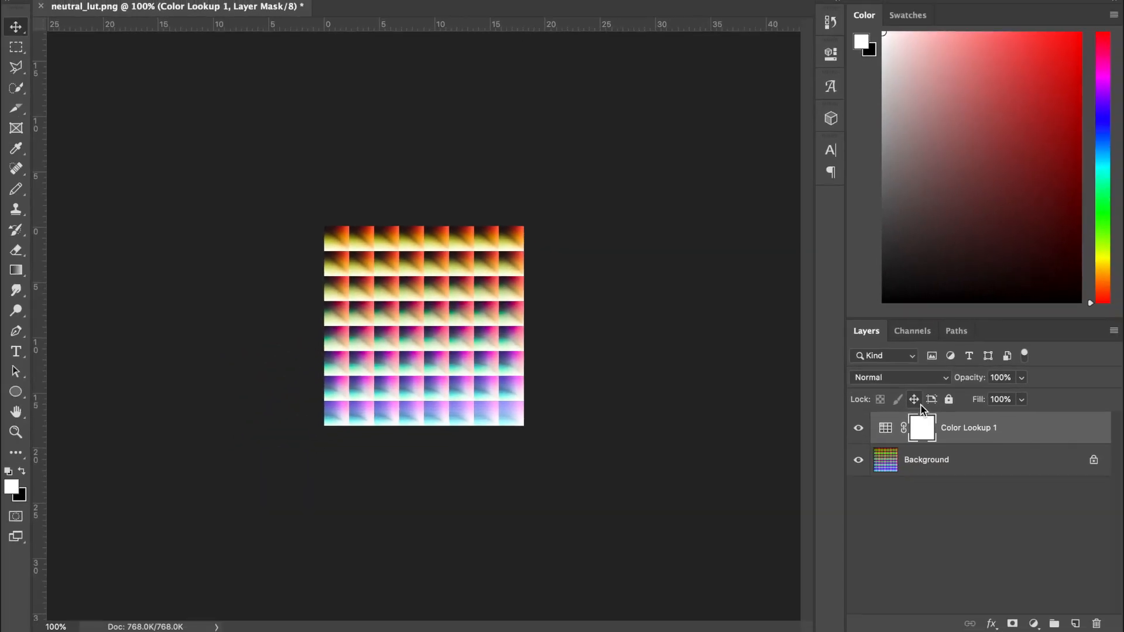
Export the graded neutral LUT image as a PNG with Preserve Details resampling, saved on the Desktop as my_lut.png.
{"action": "left_click", "coordinate": [143, 0]}
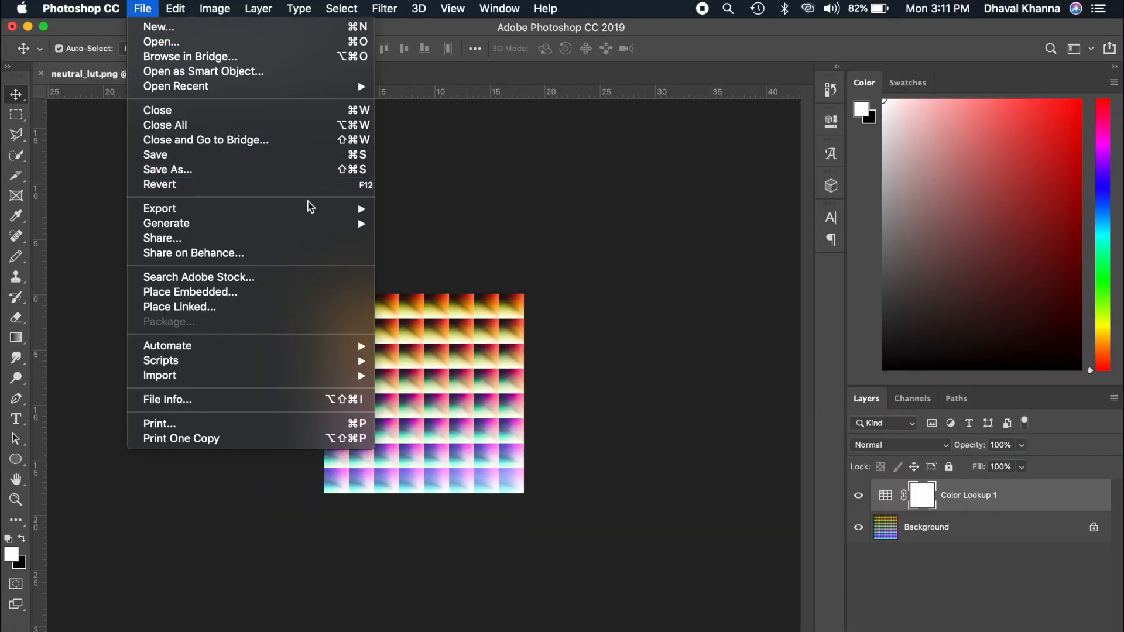
{"action": "mouse_move", "coordinate": [316, 144]}
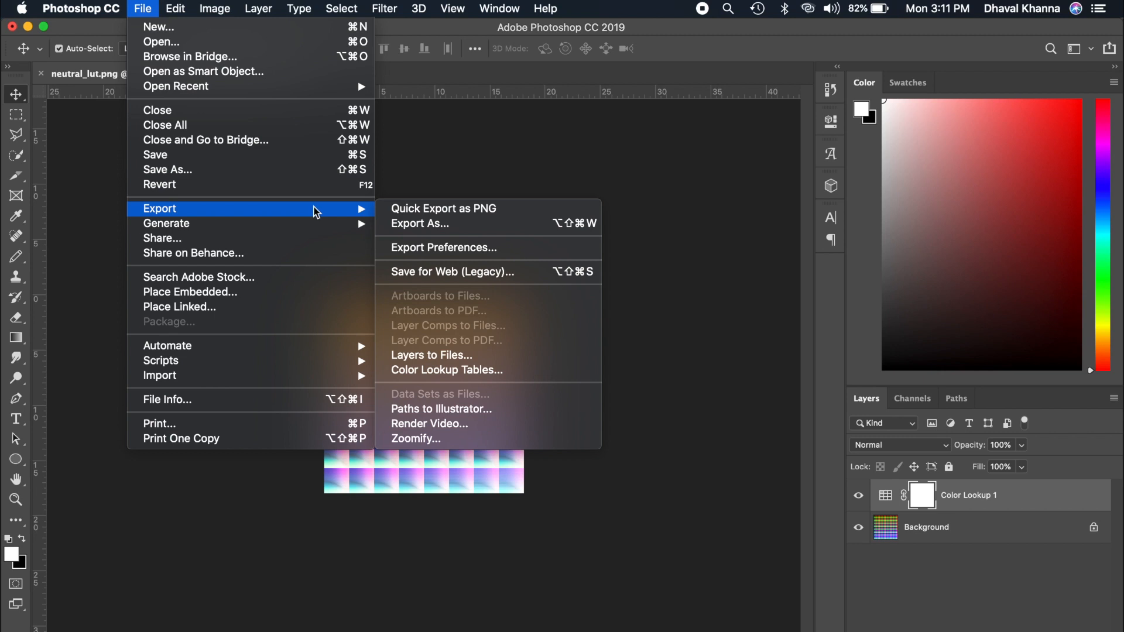
{"action": "left_click", "coordinate": [415, 226]}
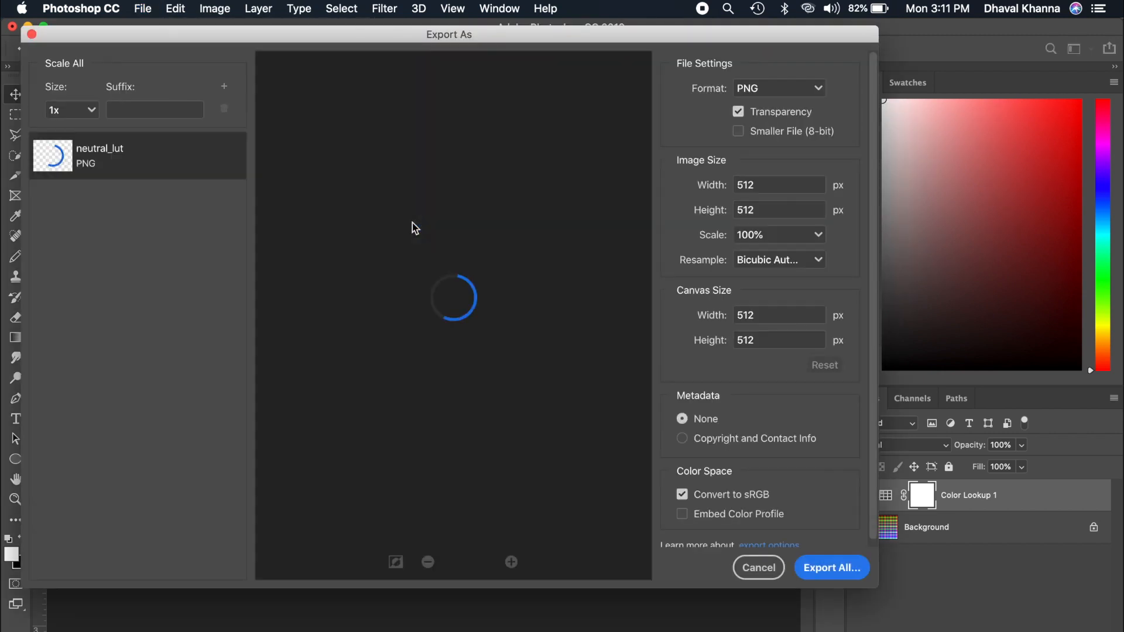
{"action": "left_click", "coordinate": [767, 89]}
{"action": "left_click", "coordinate": [763, 114]}
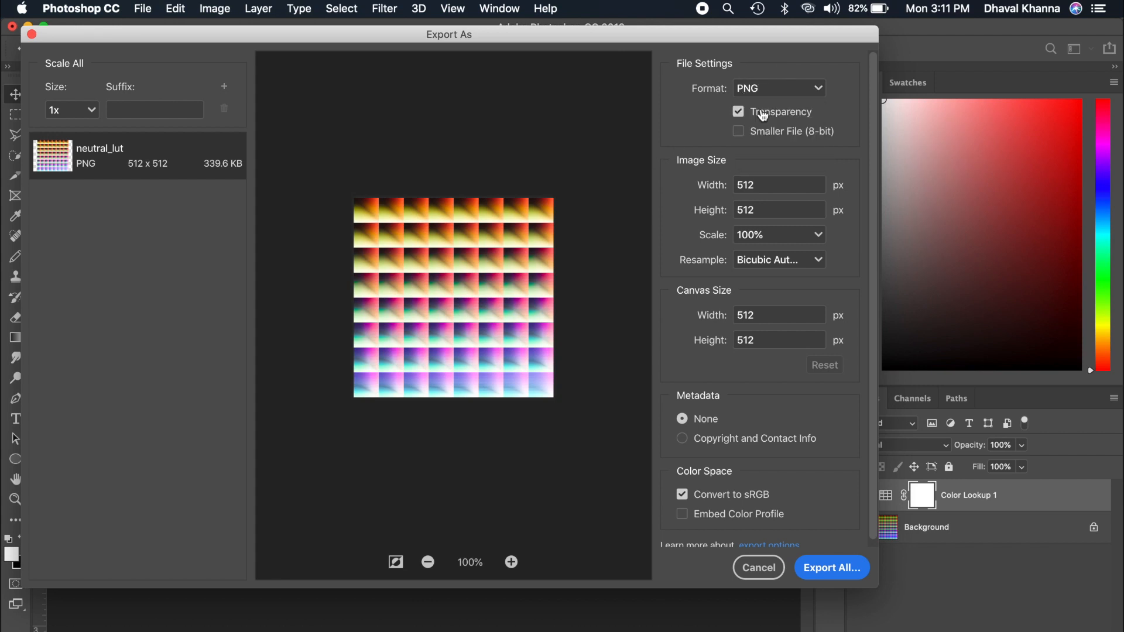
{"action": "left_click", "coordinate": [786, 266]}
{"action": "left_click", "coordinate": [791, 380]}
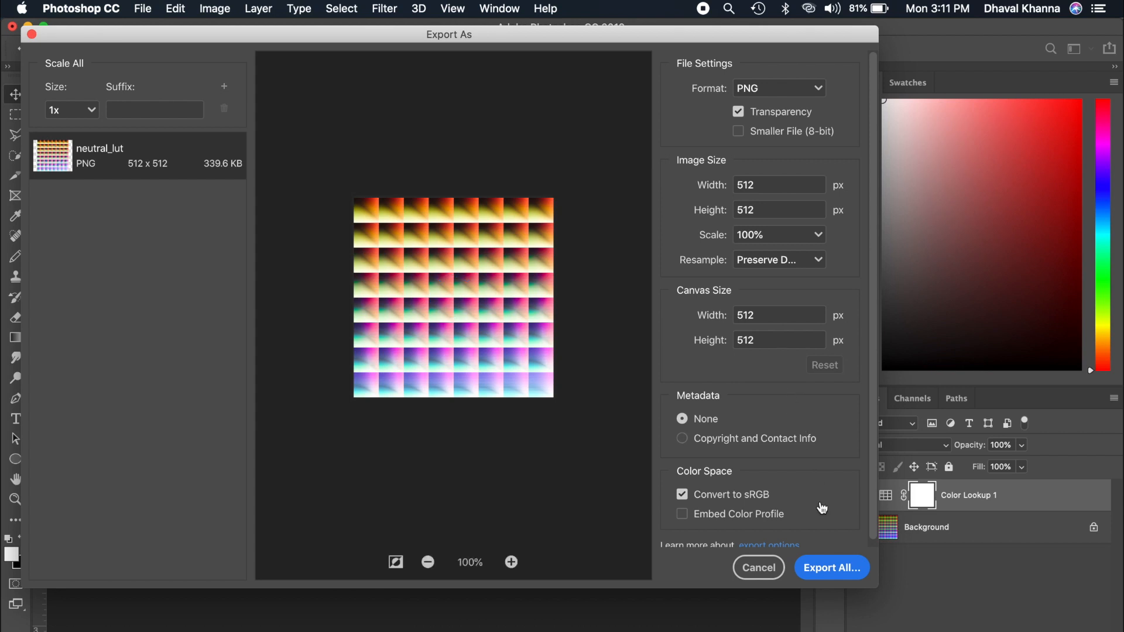
{"action": "left_click", "coordinate": [832, 568]}
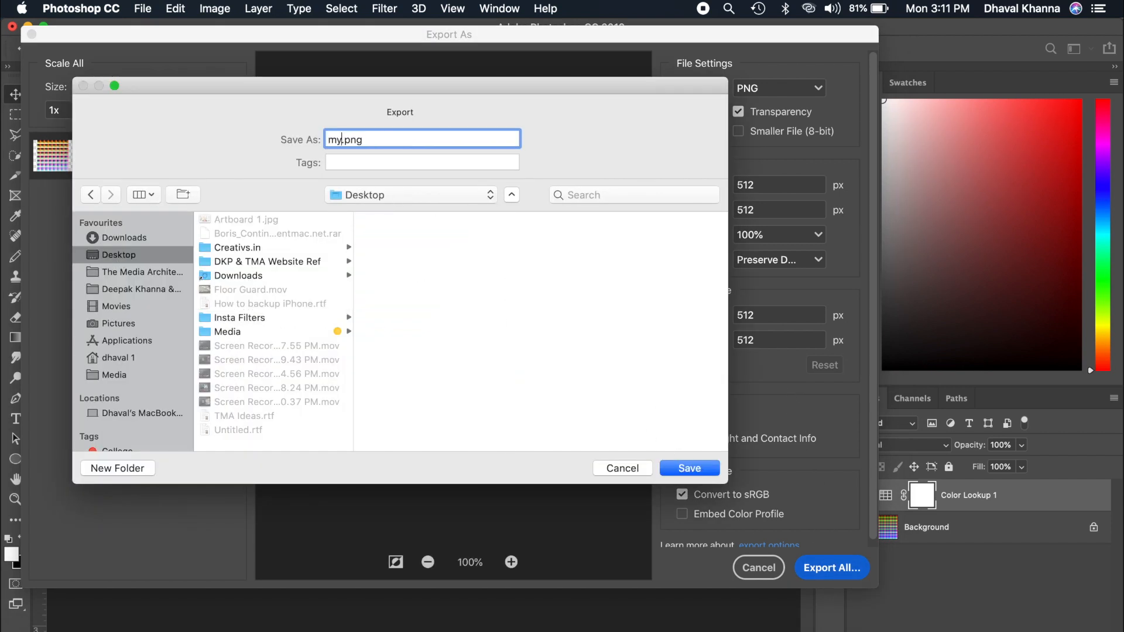
{"action": "left_click", "coordinate": [690, 468]}
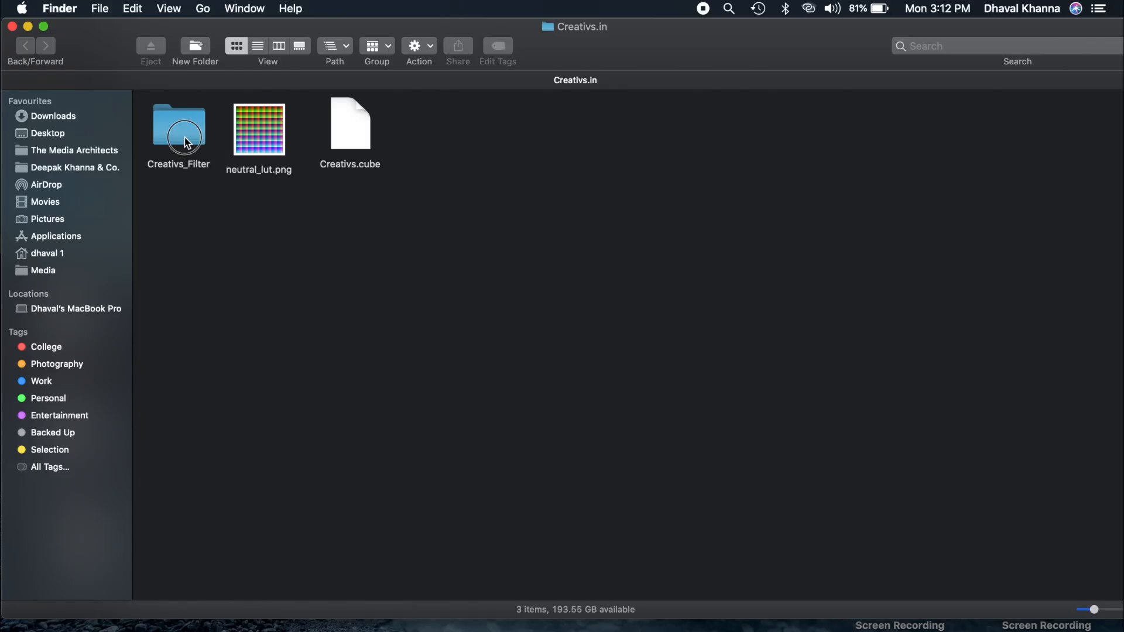
Open the project Creativs_Filter.arproj from the Creativs_Filter folder in Spark AR Studio.
{"action": "double_click", "coordinate": [185, 137]}
{"action": "left_click", "coordinate": [262, 146]}
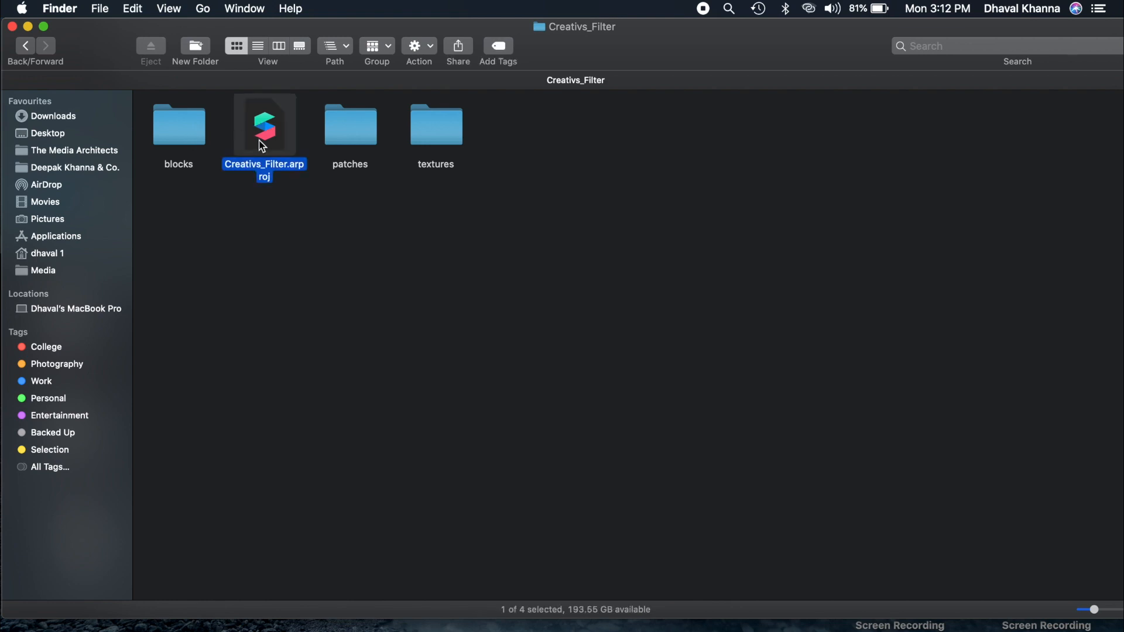
{"action": "double_click", "coordinate": [263, 146]}
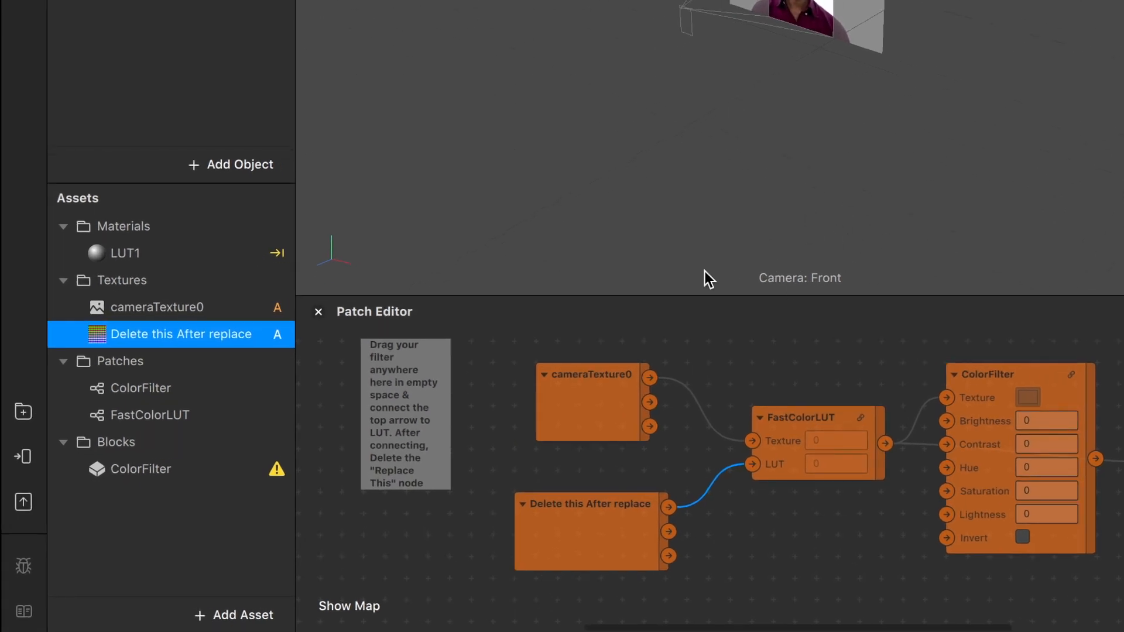
Import my_lut.png from the Desktop as a texture asset.
{"action": "left_click", "coordinate": [228, 615]}
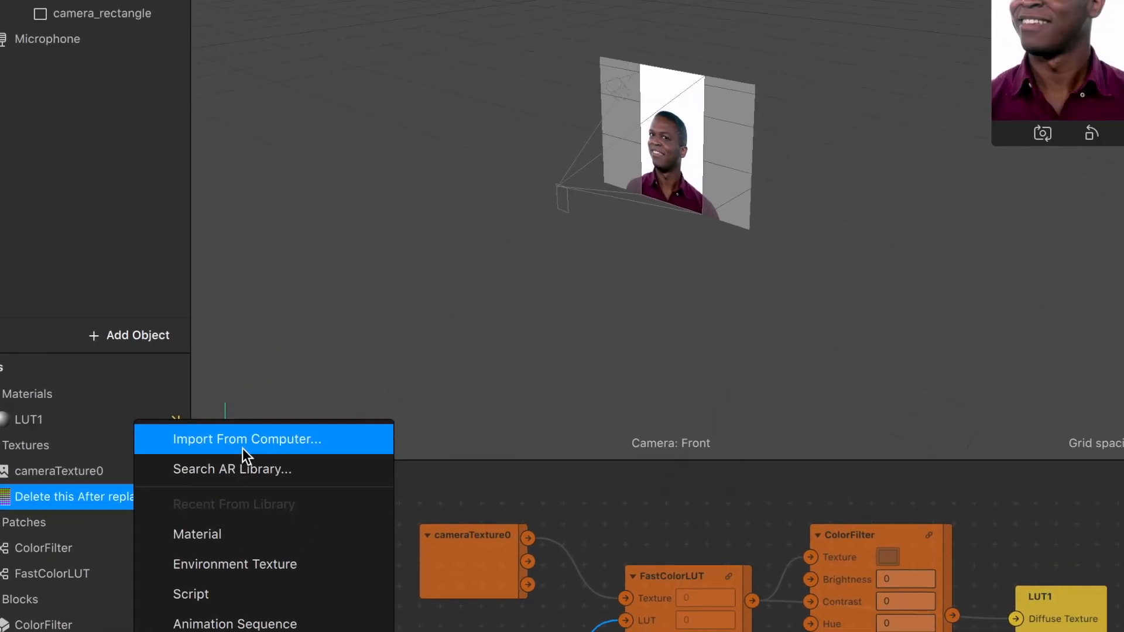
{"action": "left_click", "coordinate": [337, 274]}
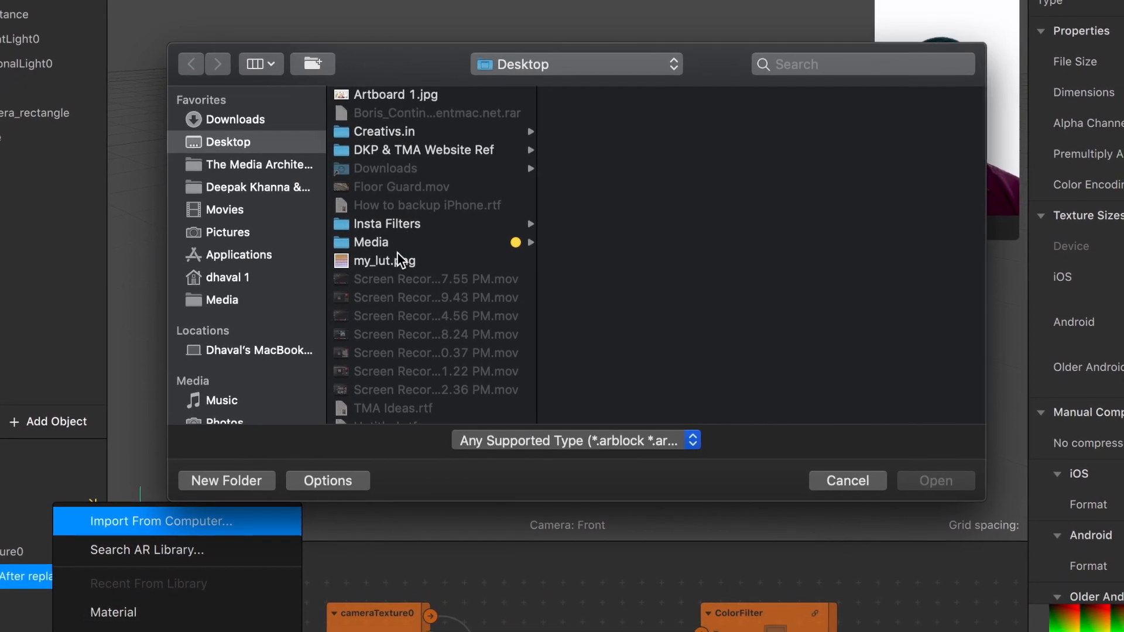
{"action": "left_click", "coordinate": [395, 285]}
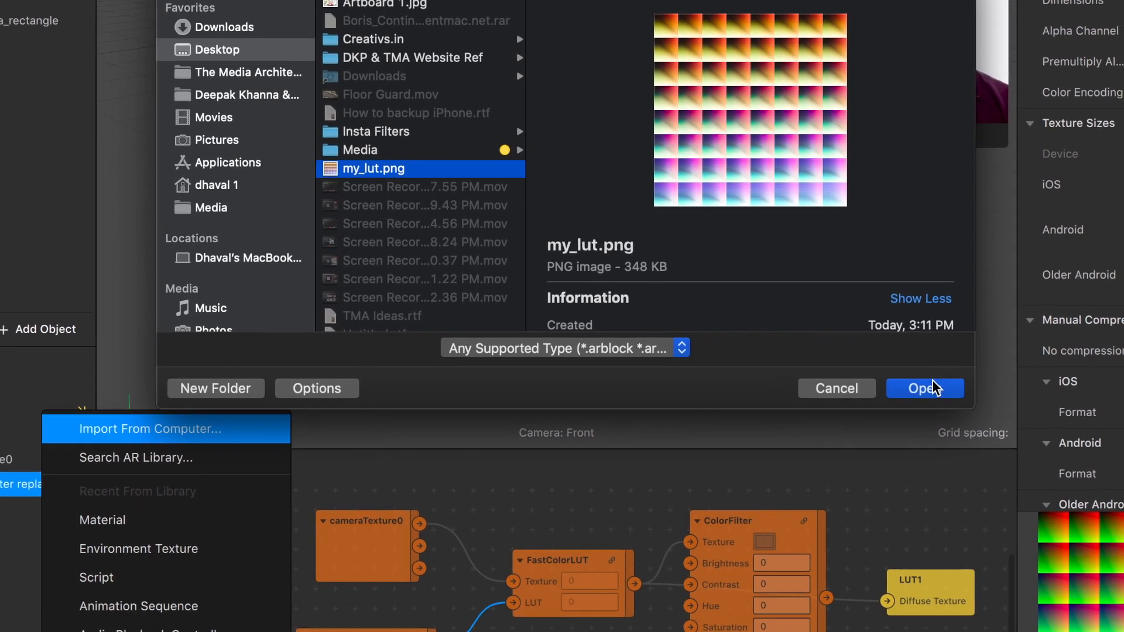
{"action": "left_click", "coordinate": [925, 388]}
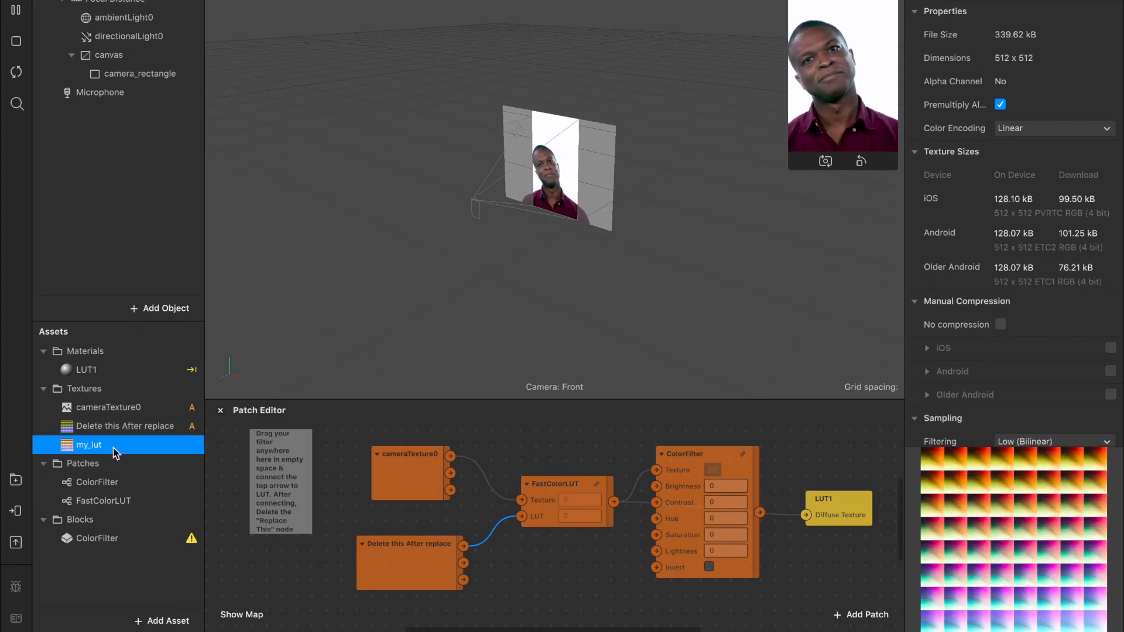
Connect a my_lut texture patch's top output to FastColorLUT's LUT input and enable No compression for the texture.
{"action": "left_click_drag", "start_coordinate": [113, 447], "coordinate": [309, 568]}
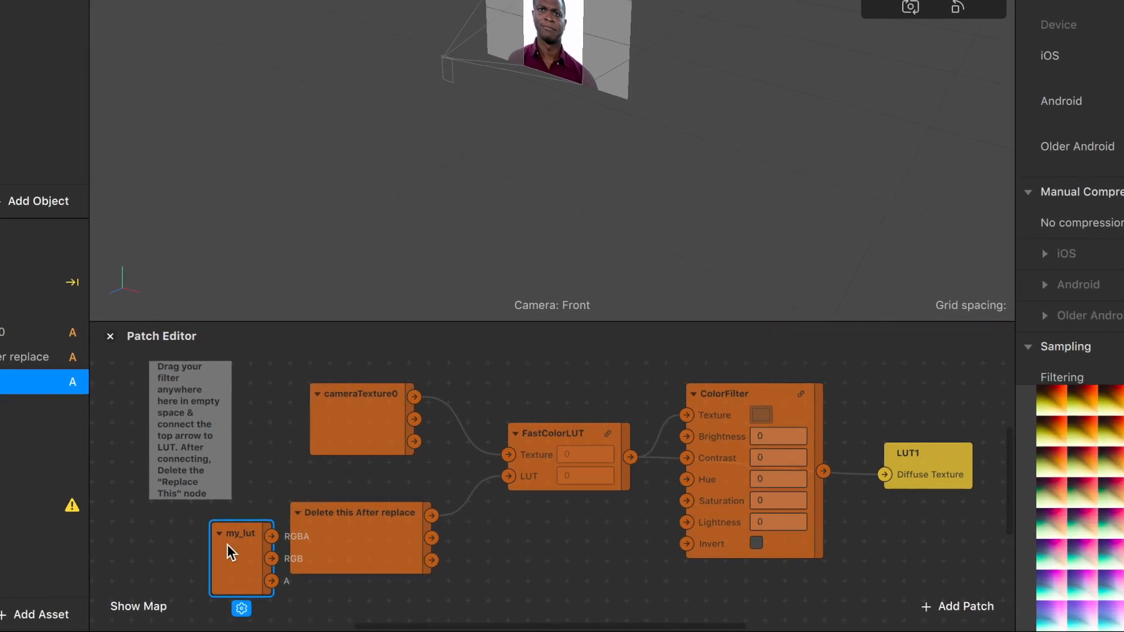
{"action": "left_click_drag", "start_coordinate": [253, 521], "coordinate": [499, 457]}
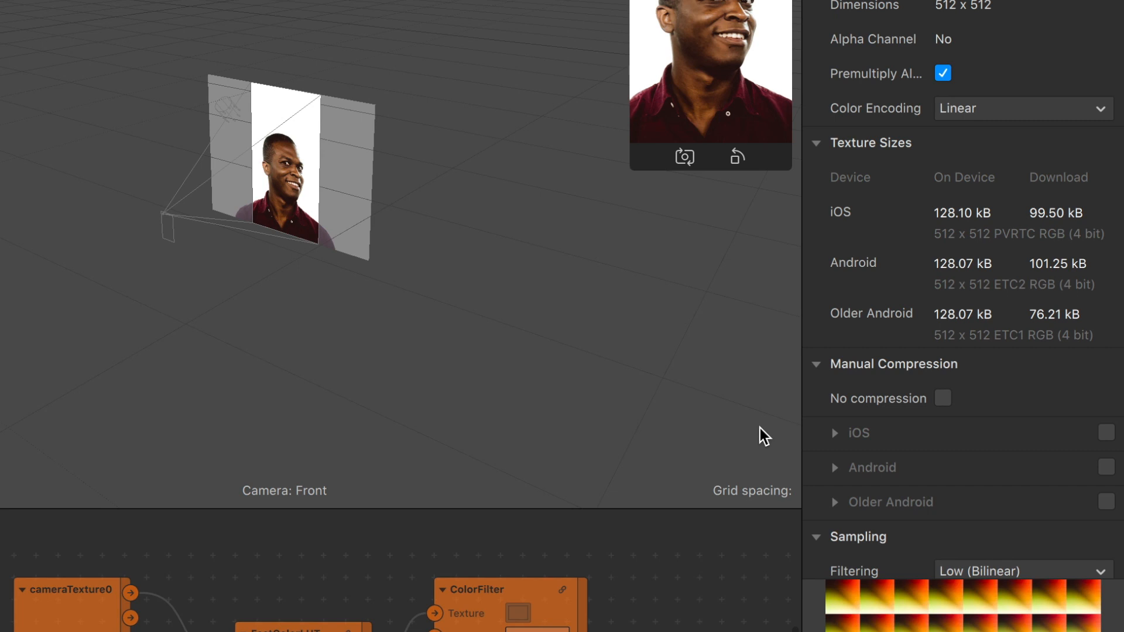
{"action": "left_click", "coordinate": [943, 399]}
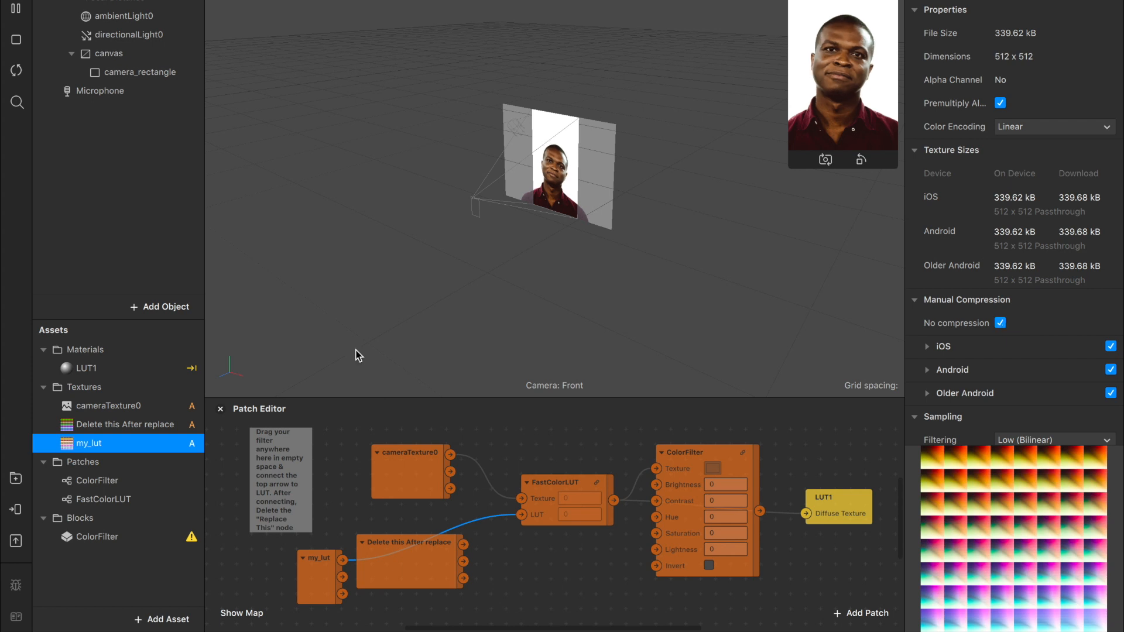
Send the effect to the Instagram Camera for testing on a device.
{"action": "left_click", "coordinate": [16, 513]}
{"action": "left_click", "coordinate": [88, 502]}
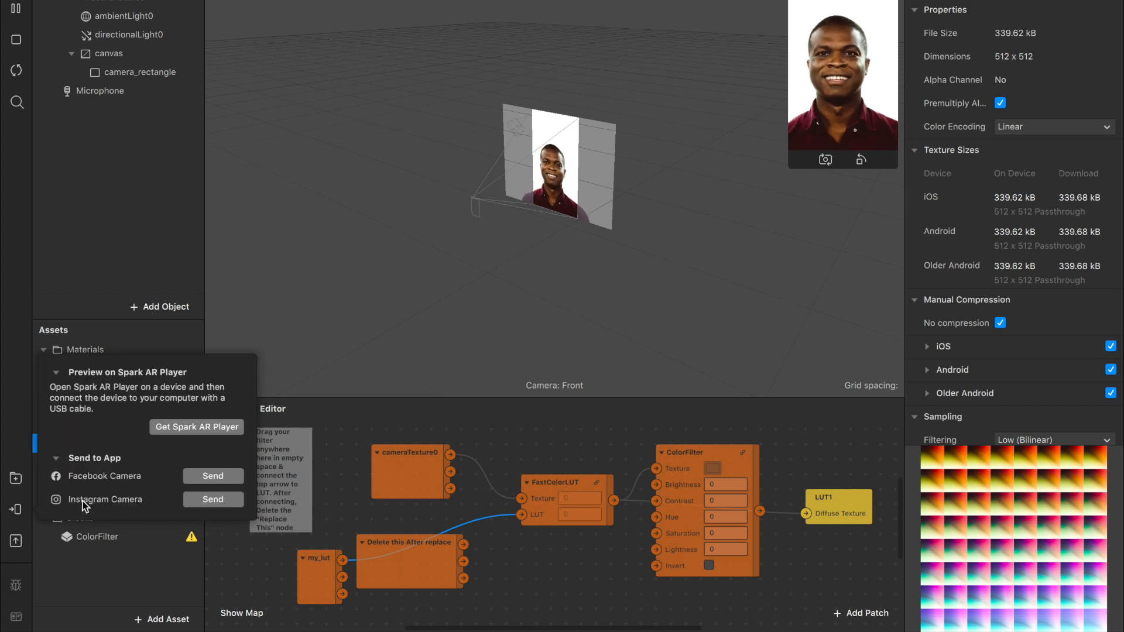
{"action": "left_click", "coordinate": [208, 502]}
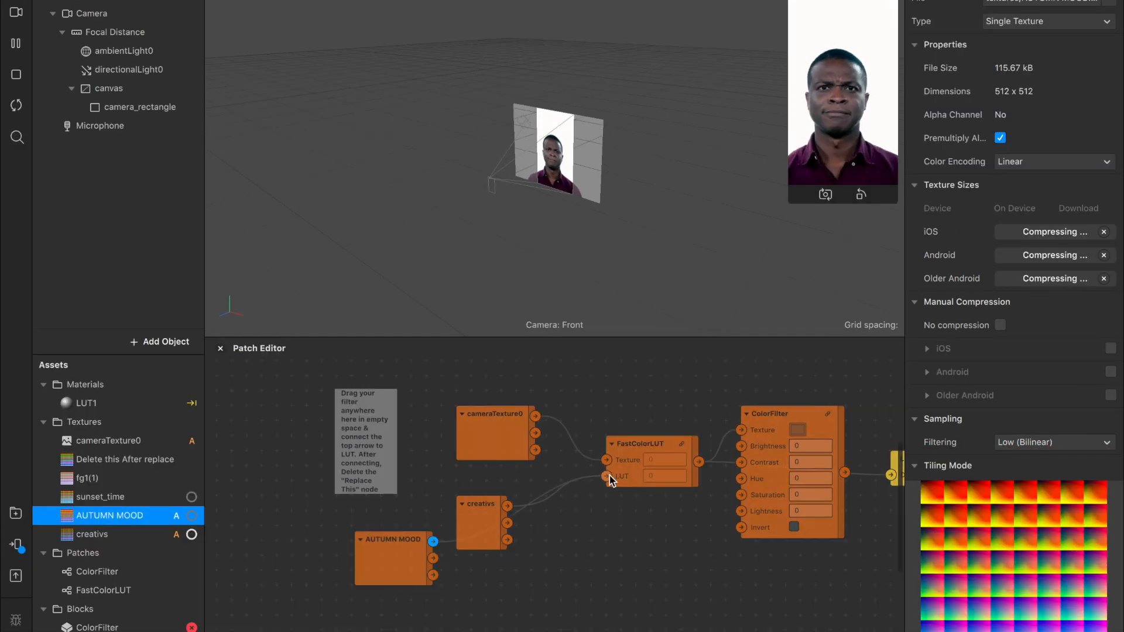
Try the fg1(1) texture as FastColorLUT's LUT source in place of the AUTUMN MOOD patch.
{"action": "left_click_drag", "start_coordinate": [95, 480], "coordinate": [239, 544]}
{"action": "left_click", "coordinate": [406, 554]}
{"action": "key", "text": "Delete"}
{"action": "left_click_drag", "start_coordinate": [268, 528], "coordinate": [516, 518]}
{"action": "left_click", "coordinate": [564, 557]}
{"action": "key", "text": "Delete"}
{"action": "key", "text": "Delete"}
{"action": "left_click", "coordinate": [571, 349]}
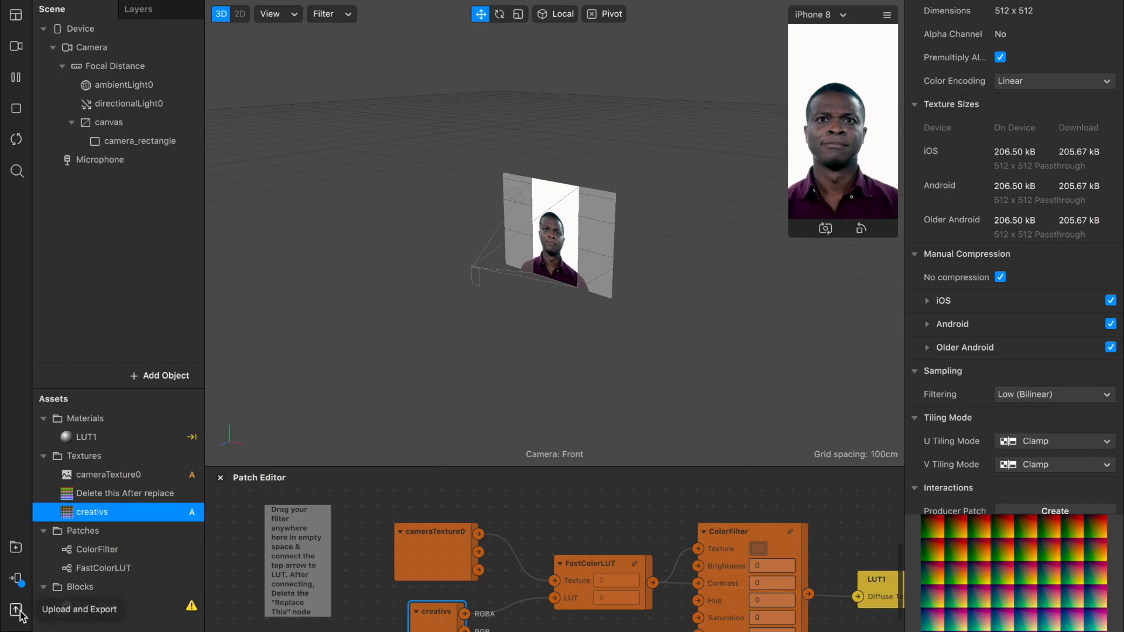
Start publishing the project as a new effect by uploading it to Spark AR Hub.
{"action": "left_click", "coordinate": [16, 610]}
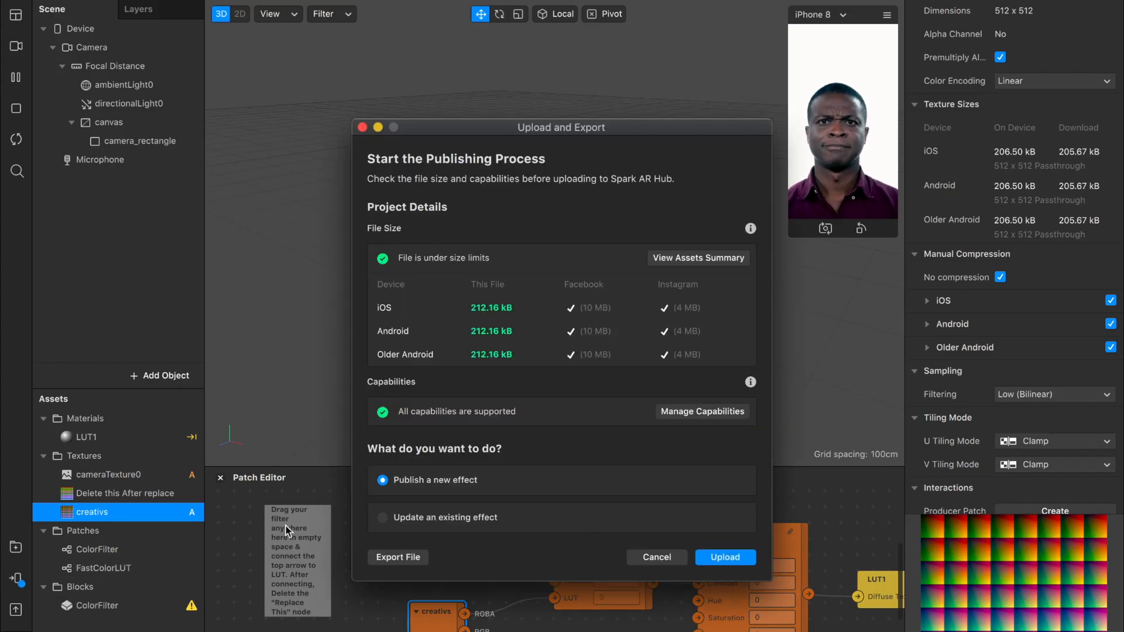
{"action": "left_click", "coordinate": [727, 558]}
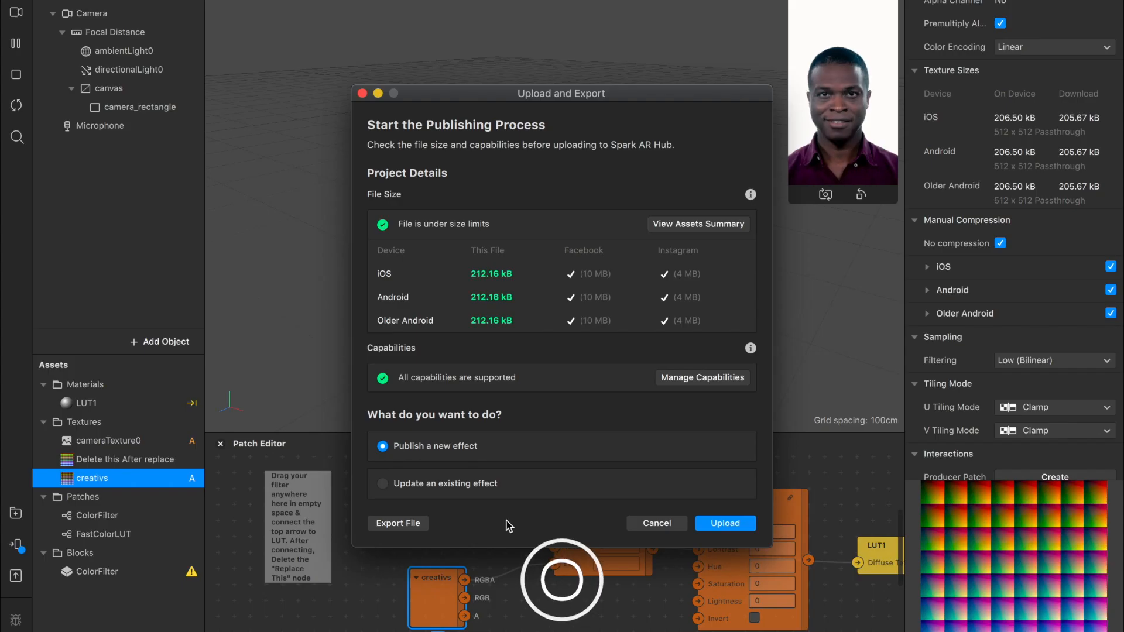
{"action": "left_click", "coordinate": [396, 523]}
{"action": "type", "text": "MyFilter"}
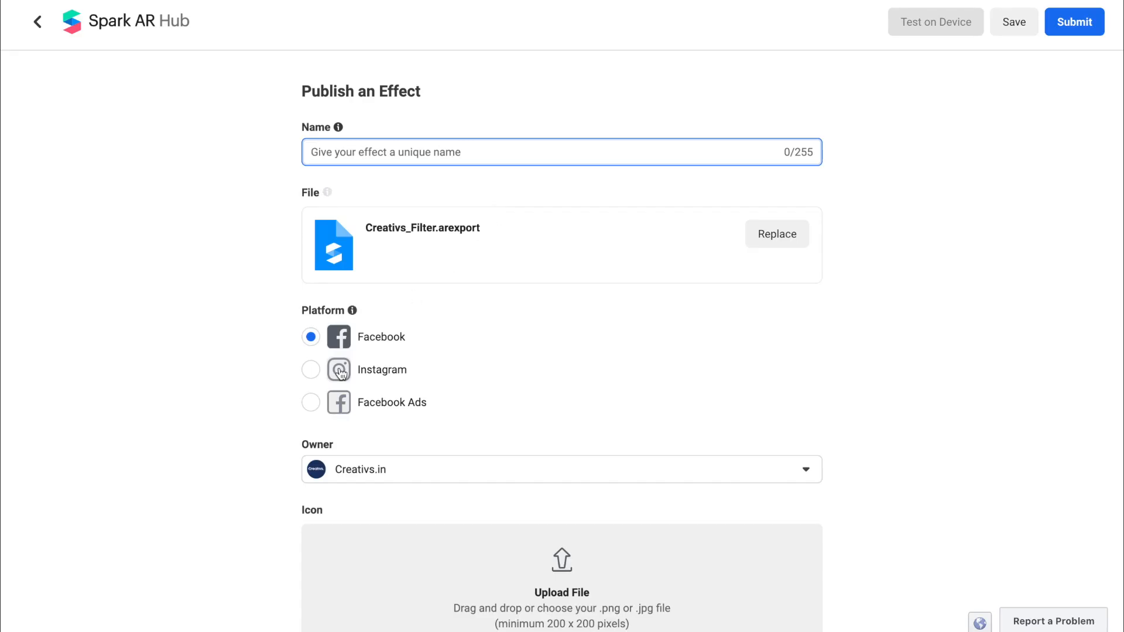
In Spark AR Hub, choose Instagram as the platform and name the effect Creative Blue.
{"action": "left_click", "coordinate": [314, 375]}
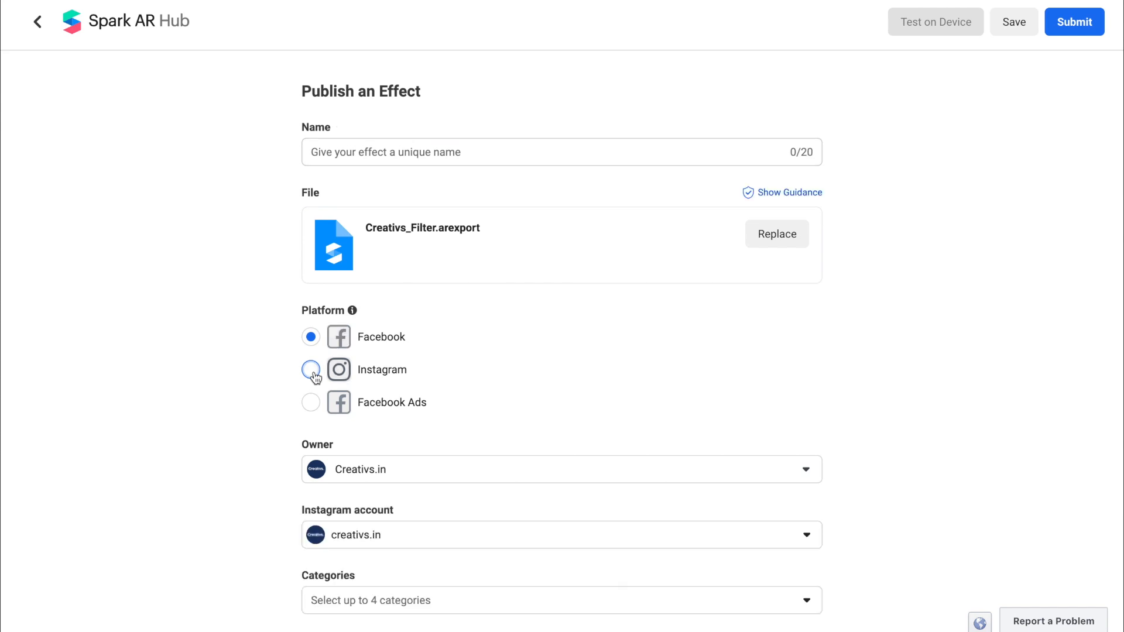
{"action": "left_click", "coordinate": [234, 153]}
{"action": "type", "text": "Cre"}
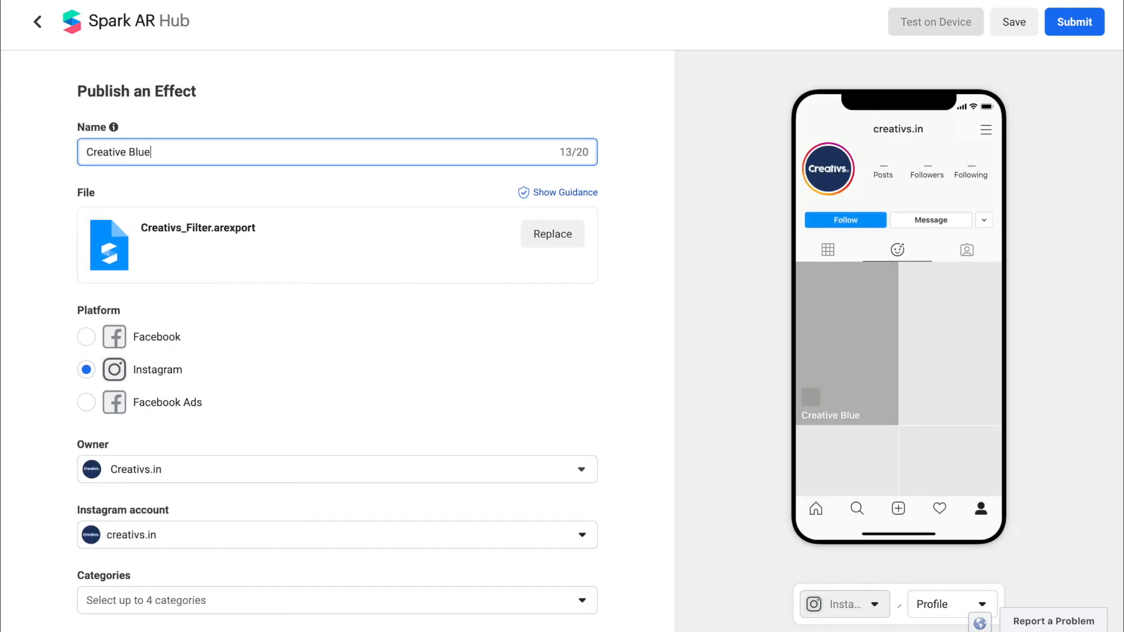
Assign the effect to the categories Appearance, Color & Light and Moods.
{"action": "scroll", "coordinate": [263, 469], "scroll_direction": "down", "scroll_amount": 2}
{"action": "left_click", "coordinate": [264, 470]}
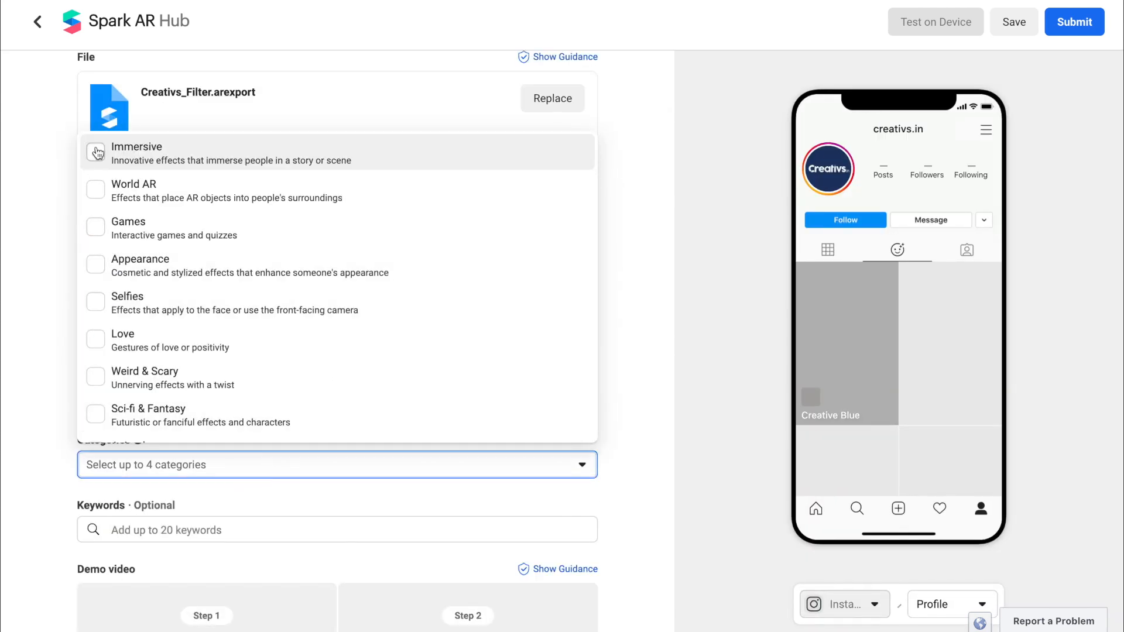
{"action": "left_click", "coordinate": [95, 260]}
{"action": "scroll", "coordinate": [97, 330], "scroll_direction": "down", "scroll_amount": 4}
{"action": "left_click", "coordinate": [97, 330]}
{"action": "scroll", "coordinate": [99, 311], "scroll_direction": "down", "scroll_amount": 2}
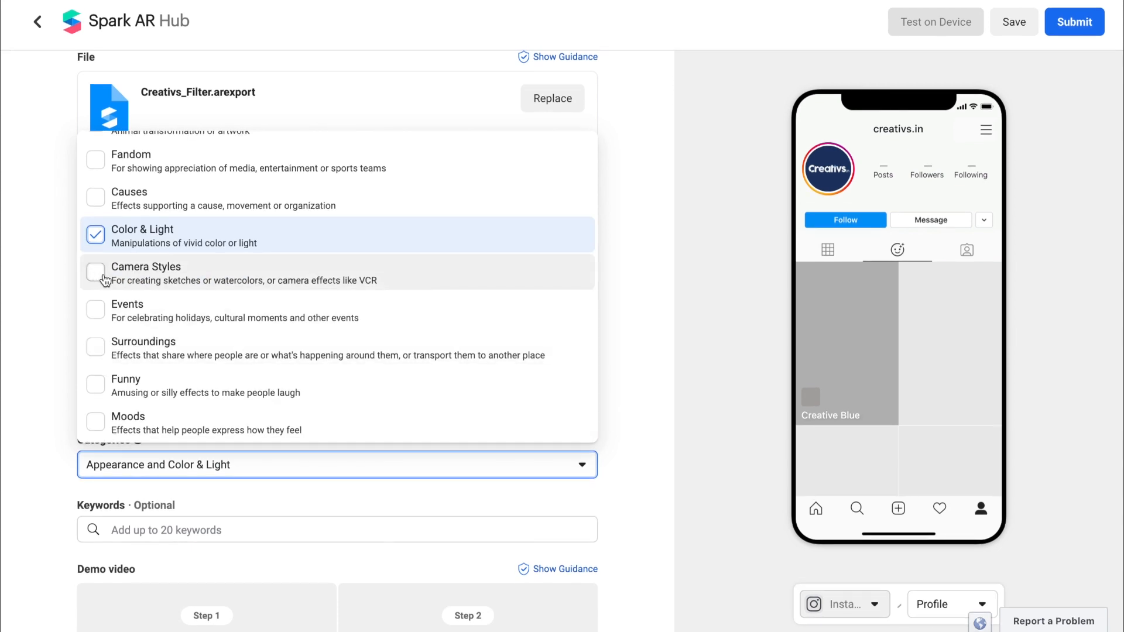
{"action": "left_click", "coordinate": [94, 429]}
Add the keywords creativs, blue, blue mood and blue vibes to the effect.
{"action": "scroll", "coordinate": [196, 224], "scroll_direction": "down", "scroll_amount": 5}
{"action": "left_click", "coordinate": [196, 225]}
{"action": "type", "text": "creativs"}
{"action": "key", "text": "Return"}
{"action": "type", "text": "blue"}
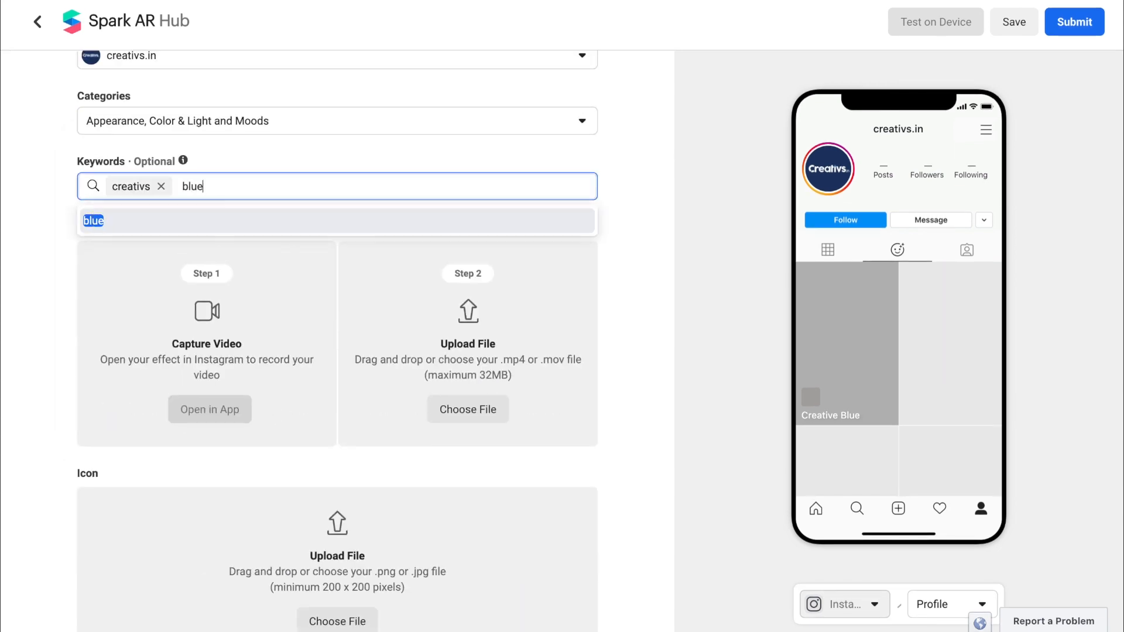
{"action": "key", "text": "Return"}
{"action": "type", "text": "colourfilter"}
{"action": "key", "text": "Return"}
{"action": "type", "text": "blue vibes"}
{"action": "key", "text": "Return"}
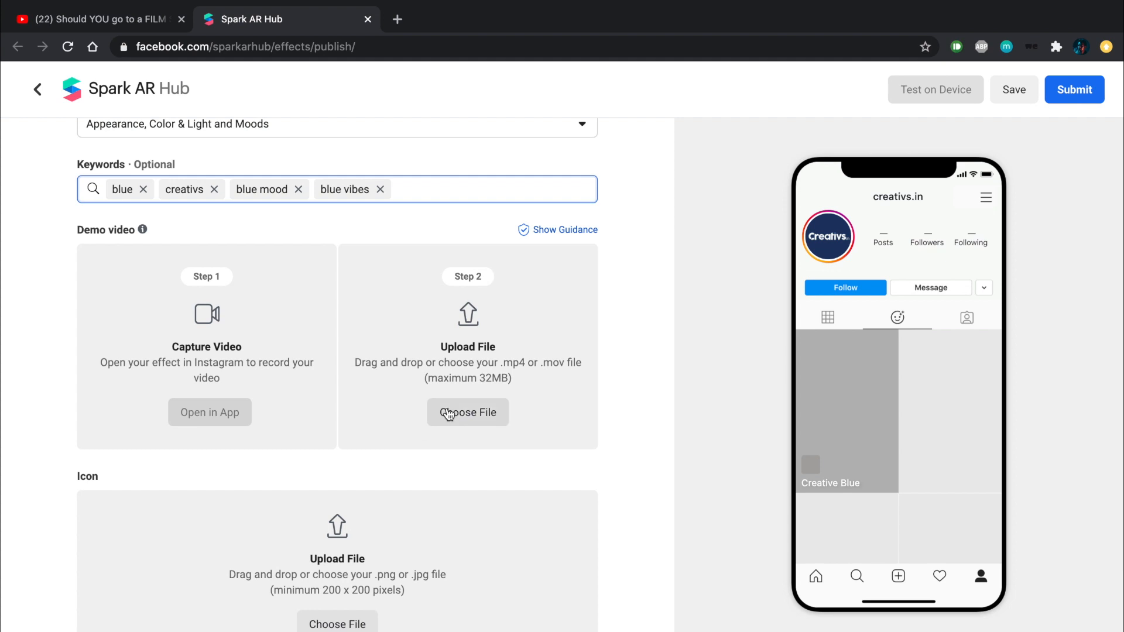
Upload Insta-demo.MOV from the Desktop as the demo video and use the cropped icon-1.jpg as the effect's icon.
{"action": "left_click", "coordinate": [449, 413]}
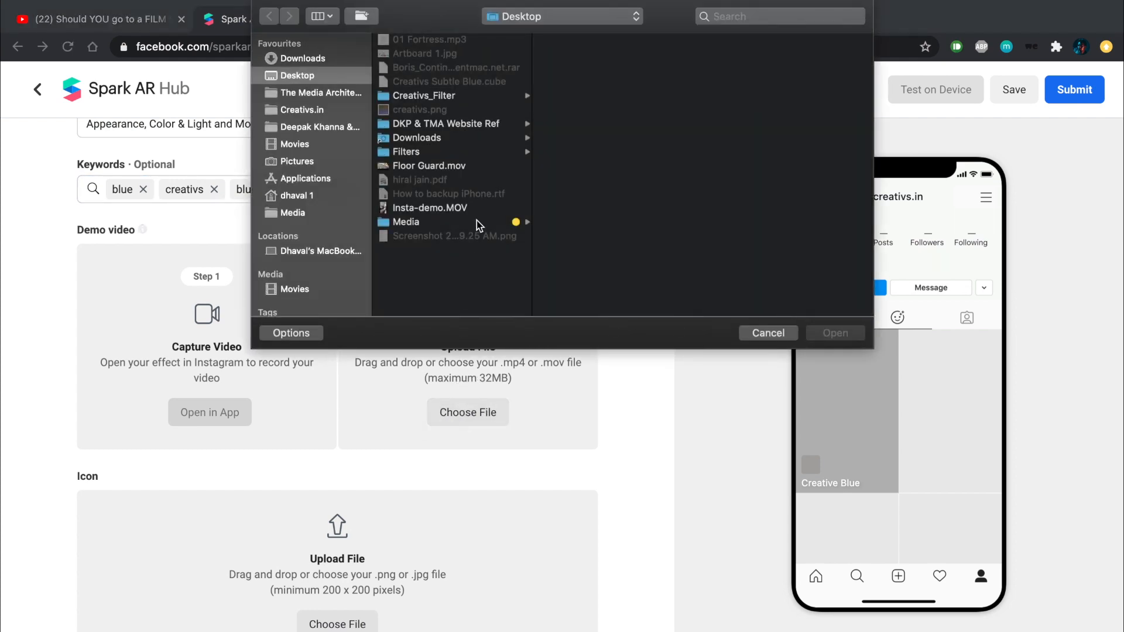
{"action": "left_click", "coordinate": [452, 210]}
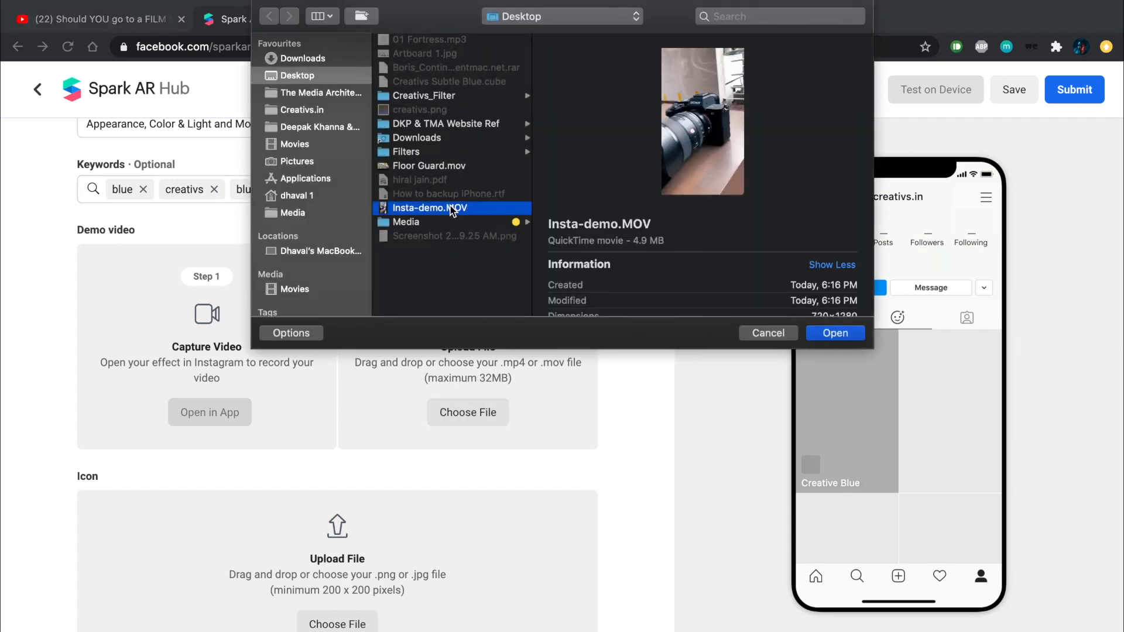
{"action": "left_click", "coordinate": [838, 334]}
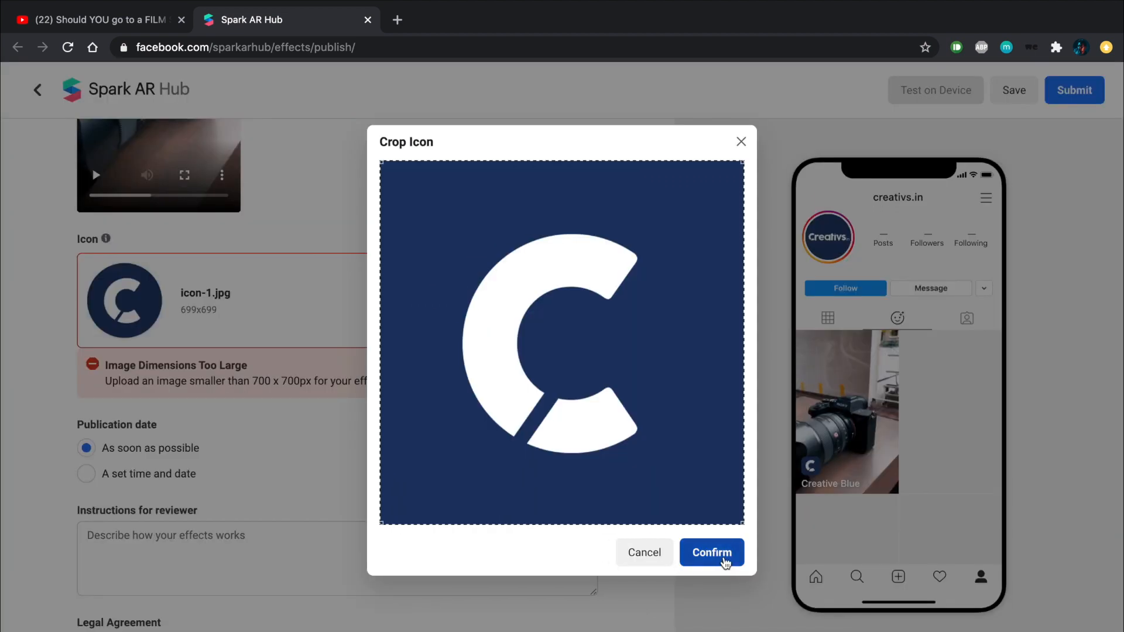
{"action": "left_click", "coordinate": [723, 556]}
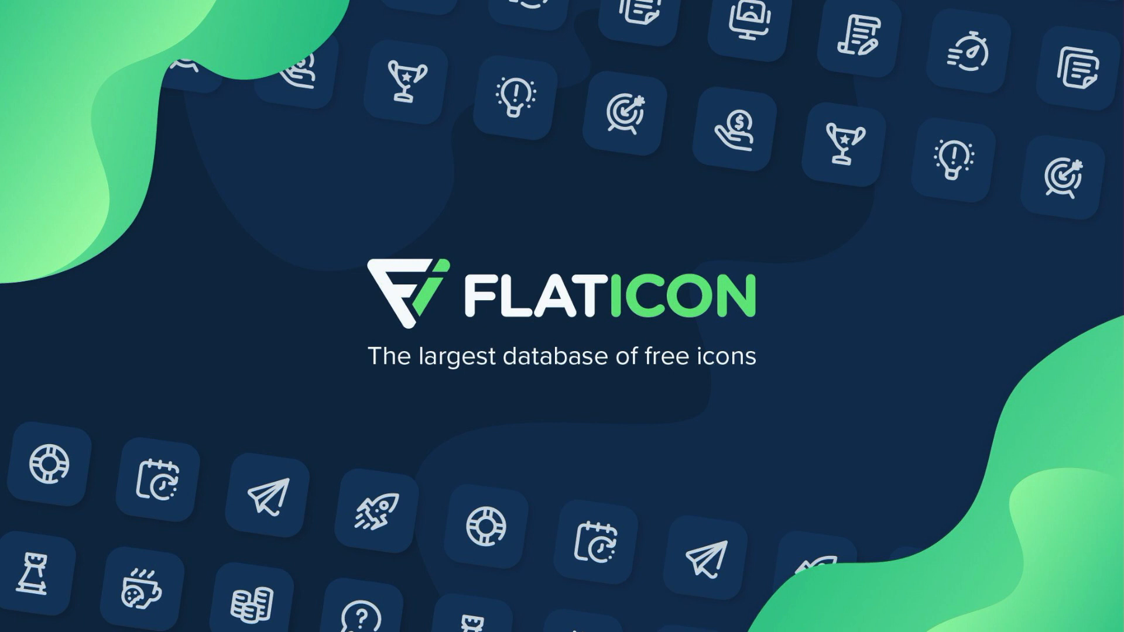
Set the effect's publication date to as soon as possible.
{"action": "left_click", "coordinate": [269, 551]}
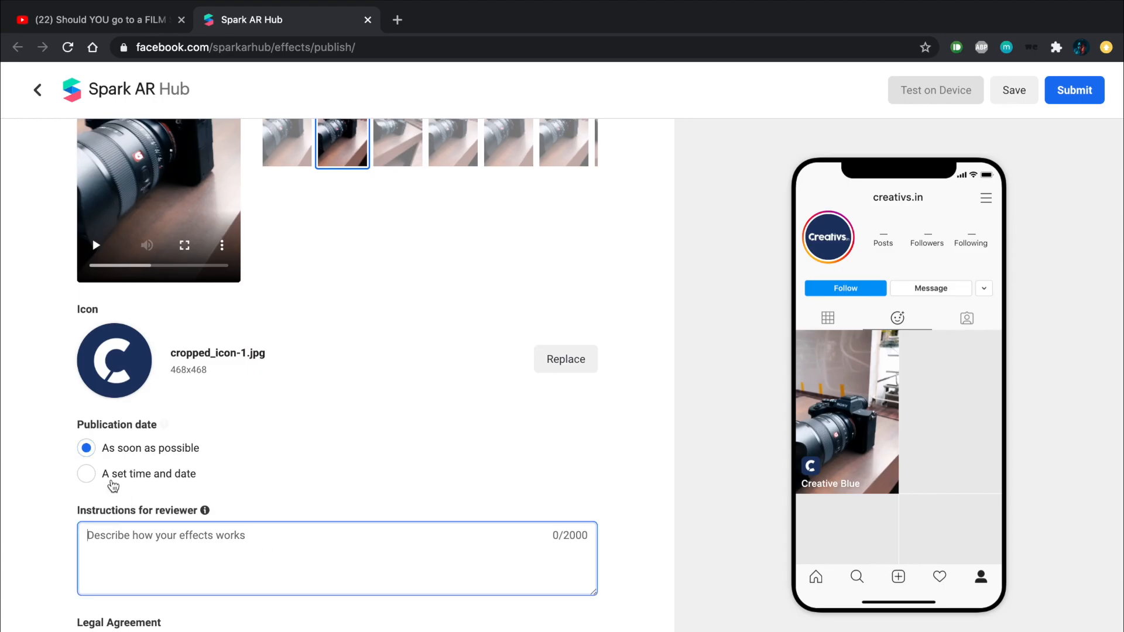
{"action": "left_click", "coordinate": [86, 448]}
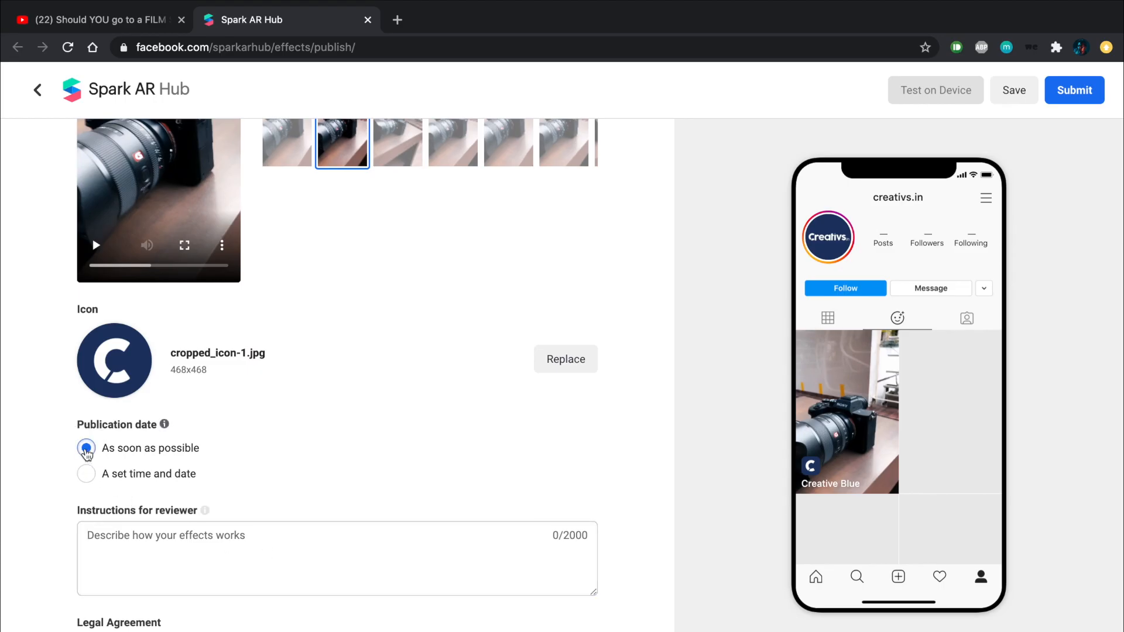
Describe for the reviewer a rich blue, moody, cool-temperature Instagram Story filter for front and back cameras, preferably in ample light with natural surroundings, and submit the effect.
{"action": "left_click", "coordinate": [147, 535]}
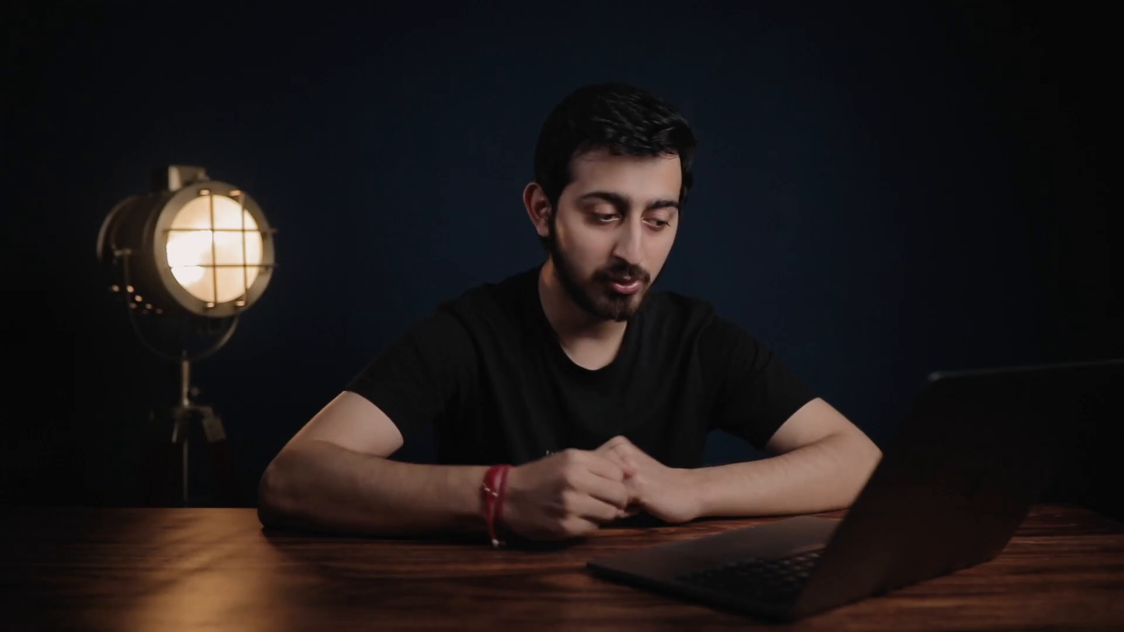
{"action": "type", "text": "al surroundings."}
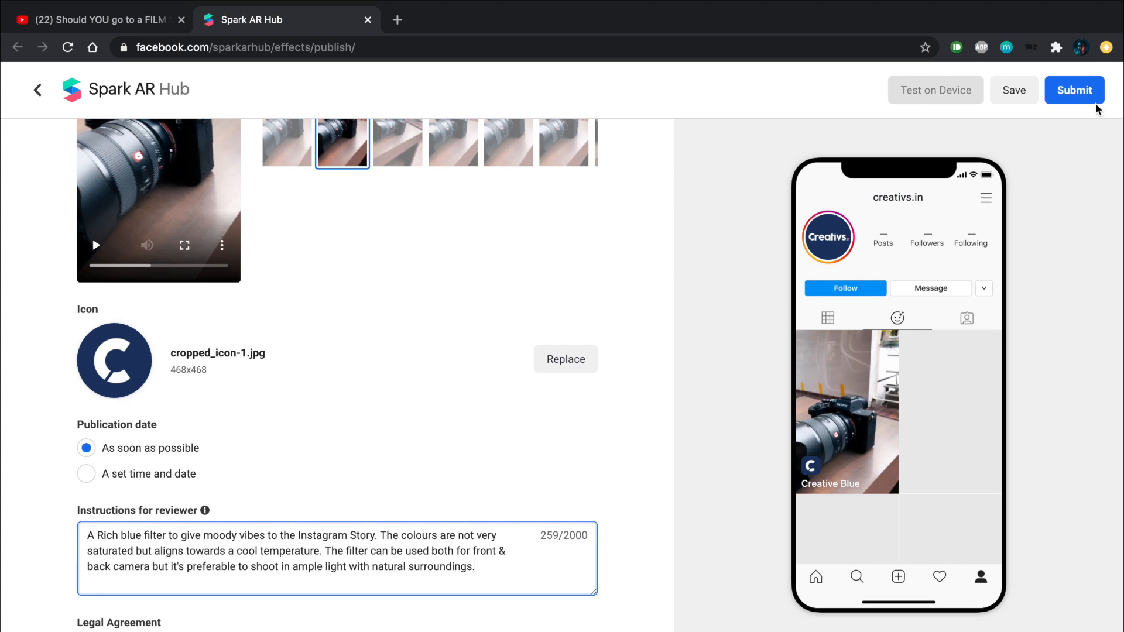
{"action": "left_click", "coordinate": [1078, 96]}
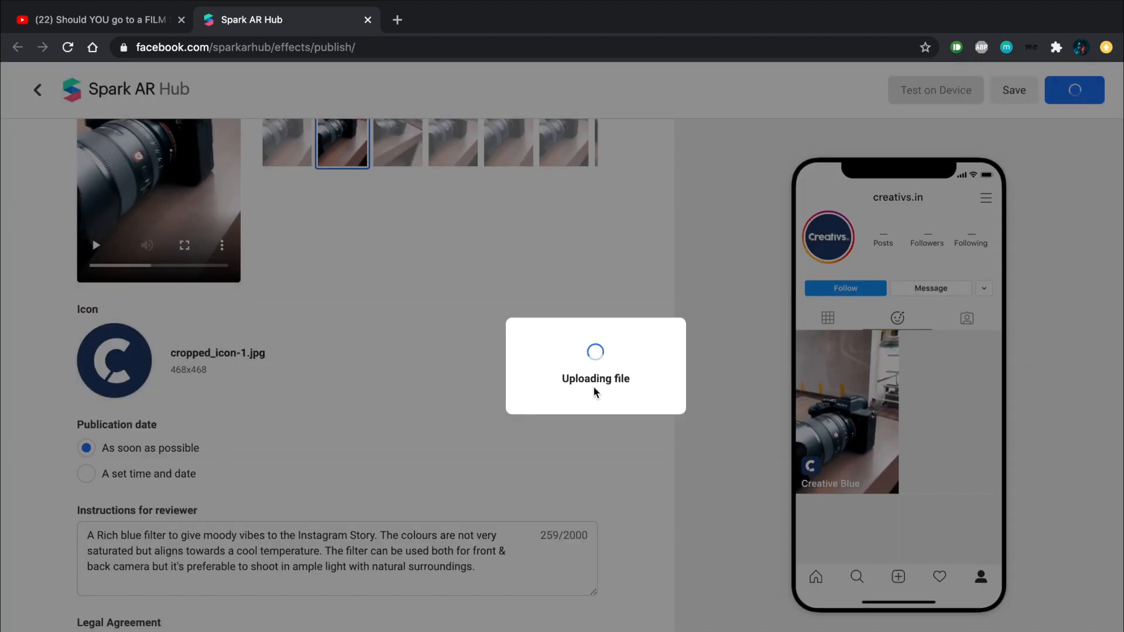